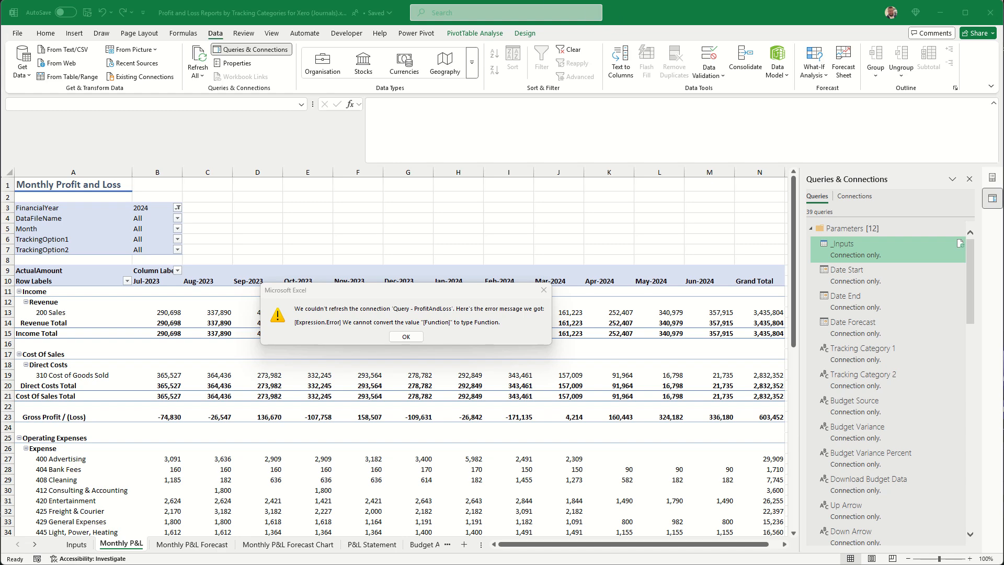
- Dismiss the refresh error message for the ProfitAndLoss query
key(Return)
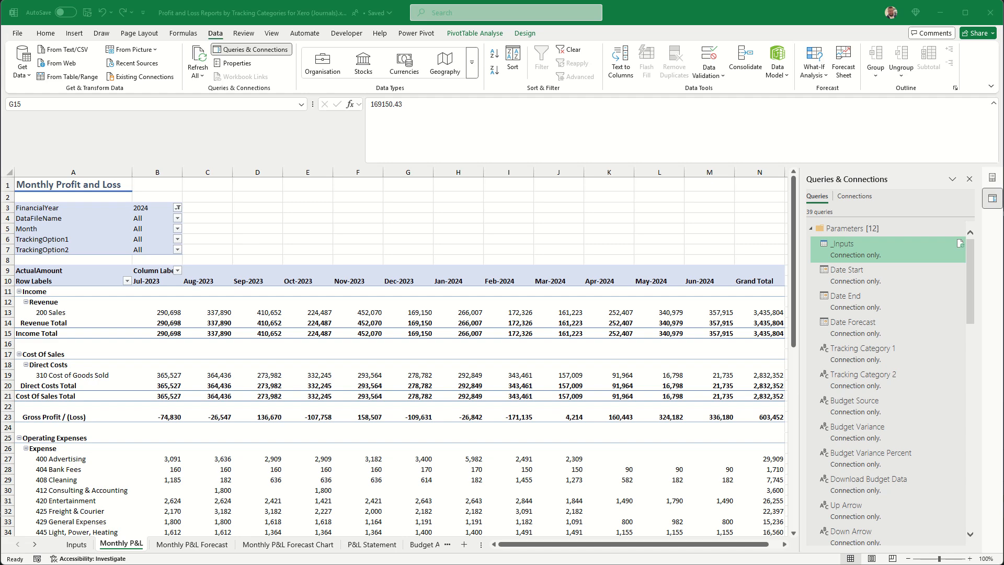
click(26, 70)
click(52, 253)
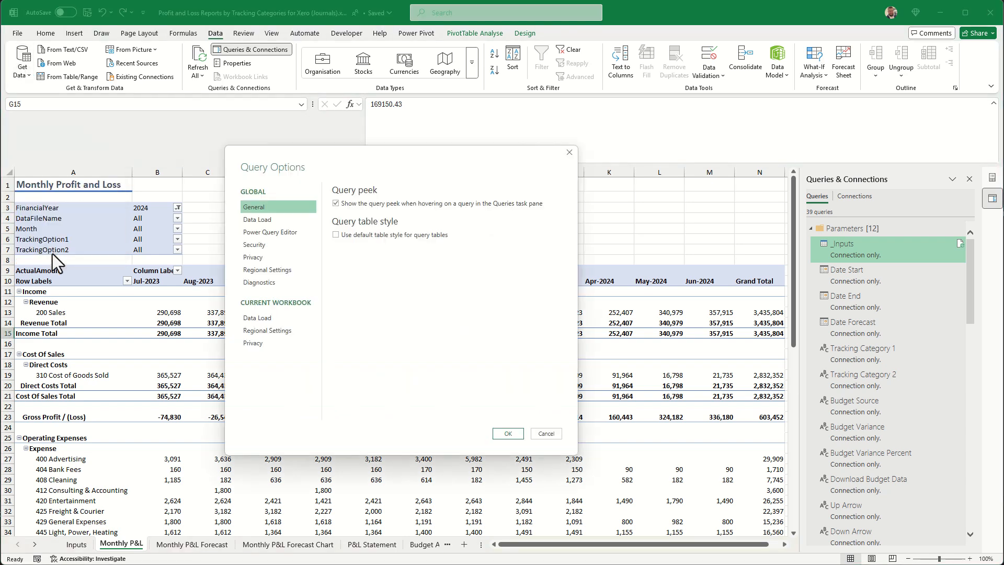
click(251, 257)
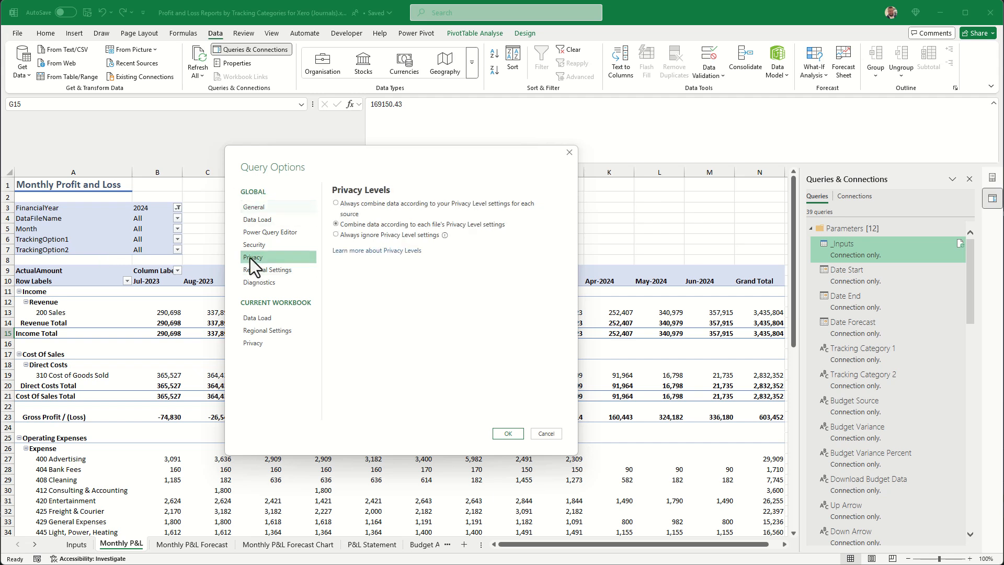
click(336, 234)
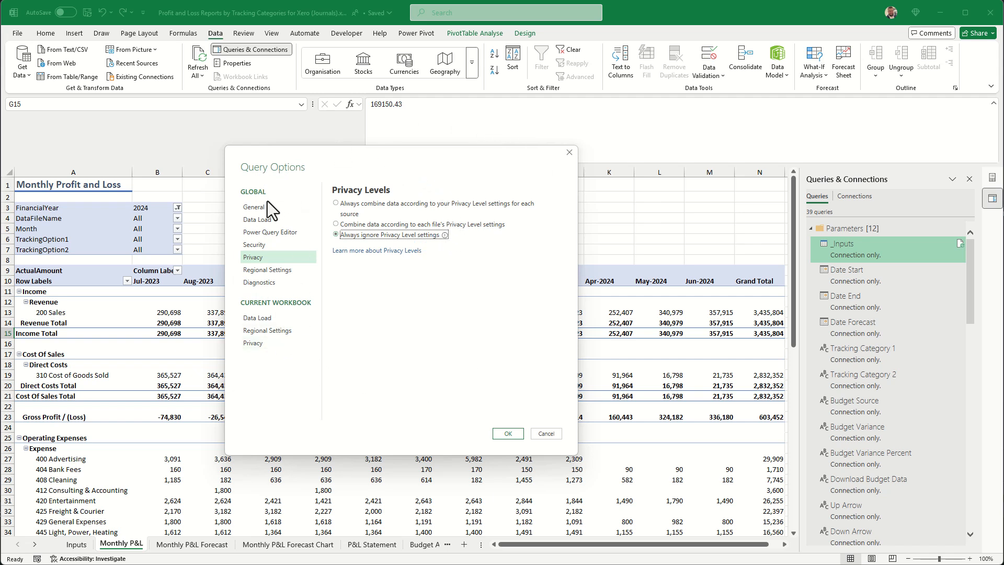
click(351, 224)
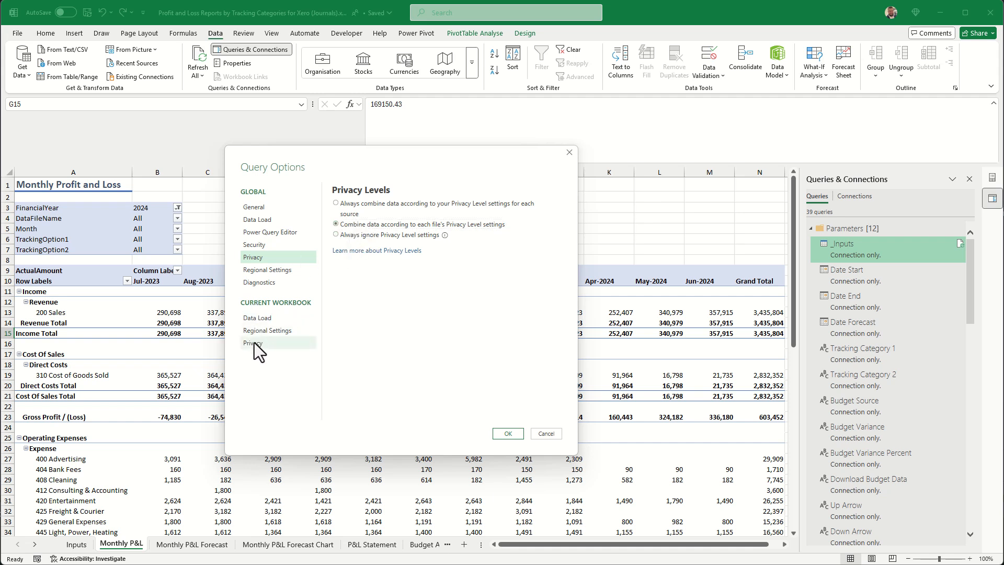
click(253, 343)
click(356, 213)
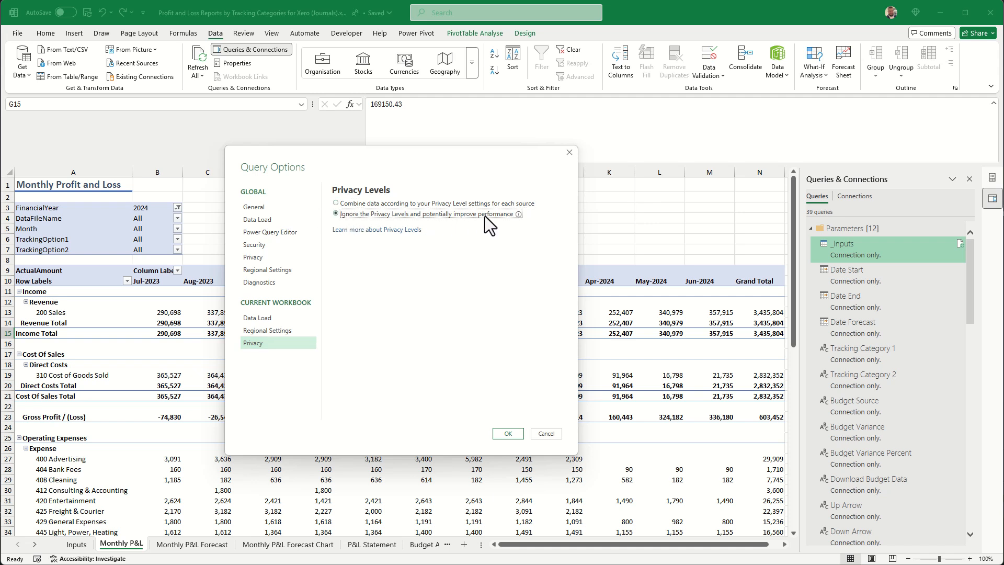
click(559, 434)
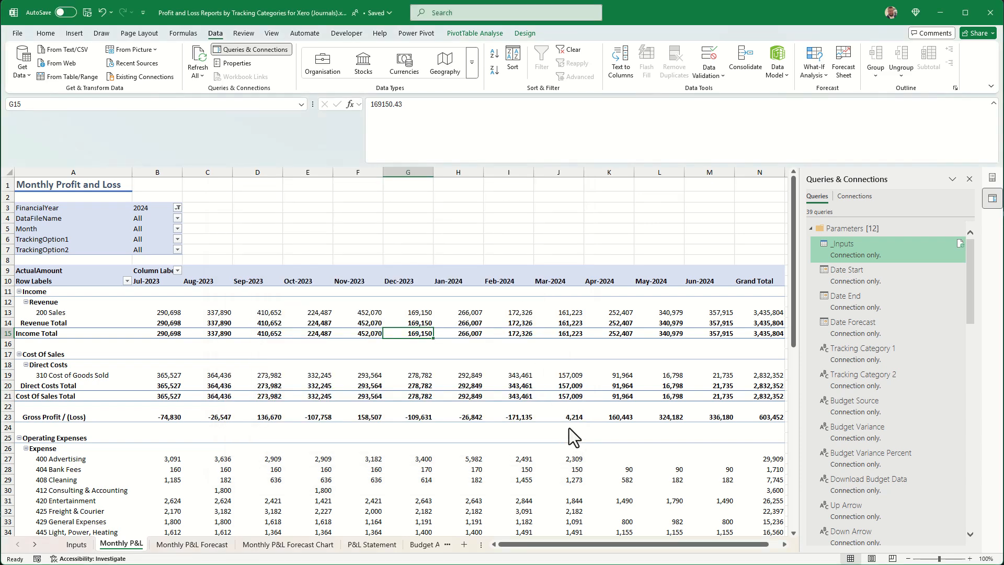
- Set the Current Workbook data source's privacy level to Organizational in the data source settings
click(21, 83)
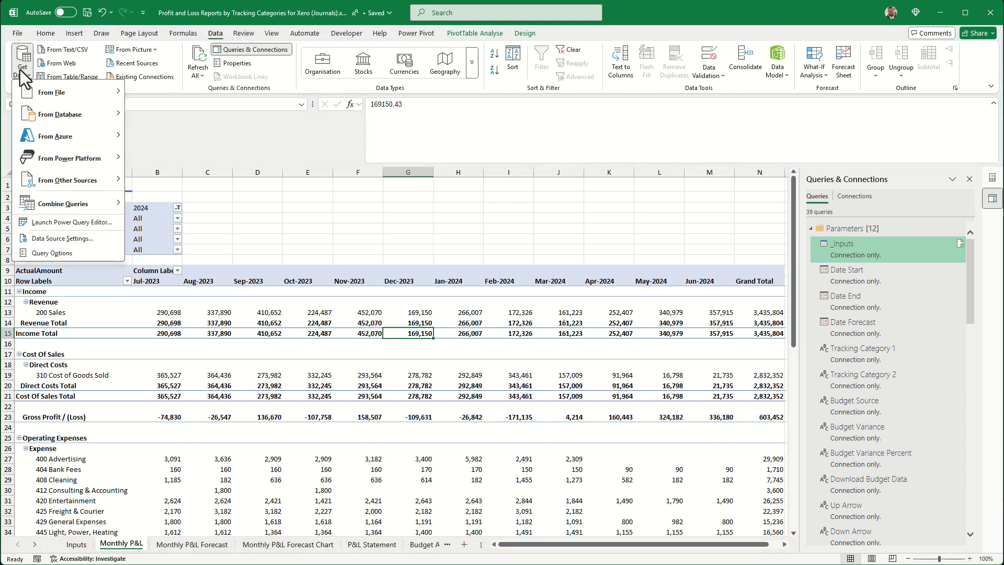
click(62, 238)
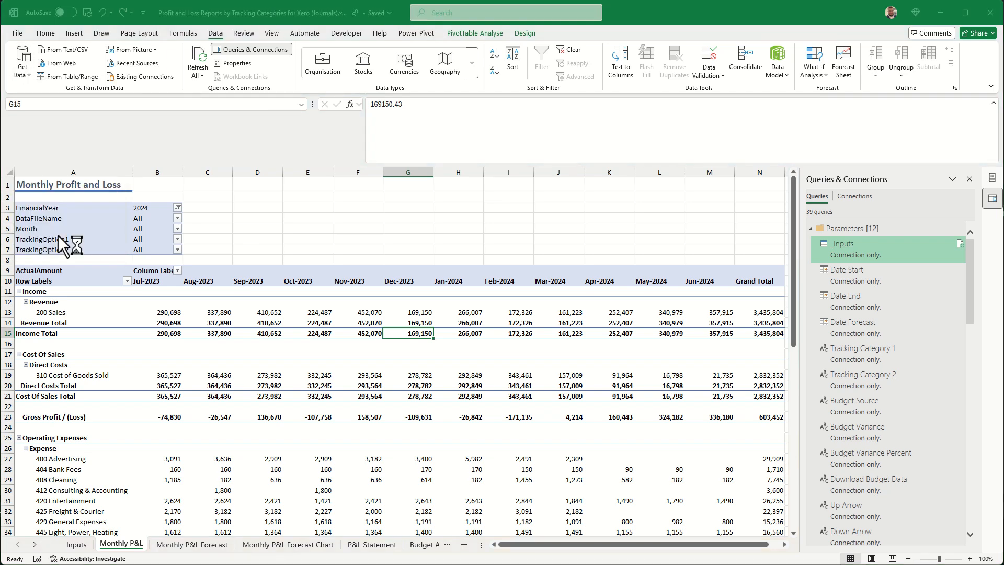
click(269, 242)
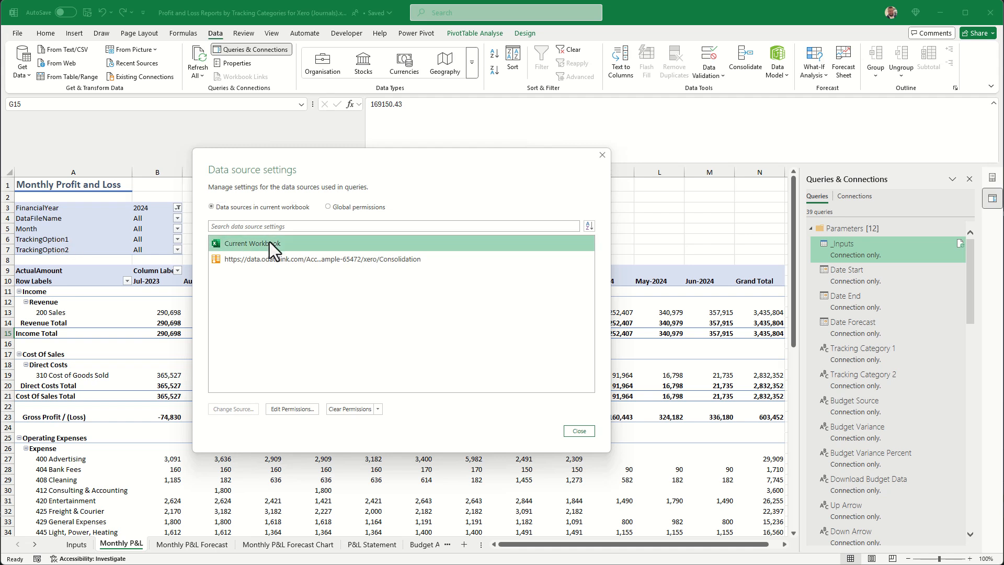
click(287, 408)
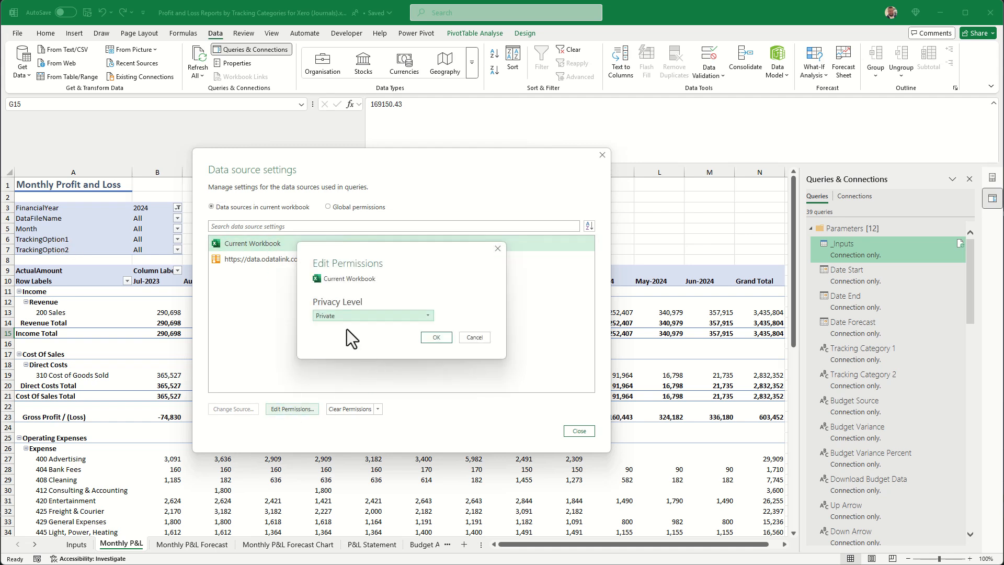
click(340, 315)
click(350, 351)
click(435, 337)
- Set the odatalink.com Xero consolidation data source's privacy level to Organizational and close the data source settings
click(307, 256)
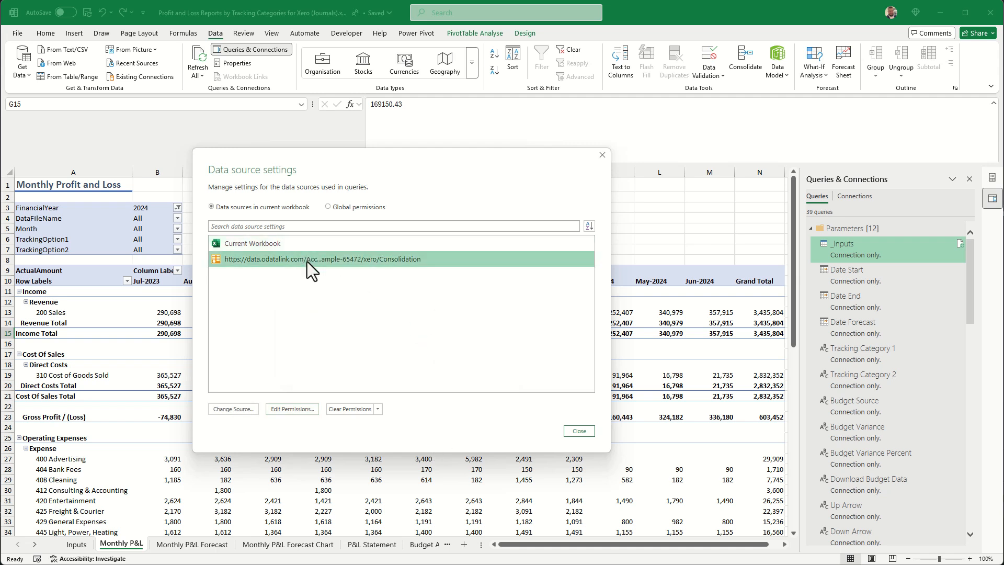
click(286, 411)
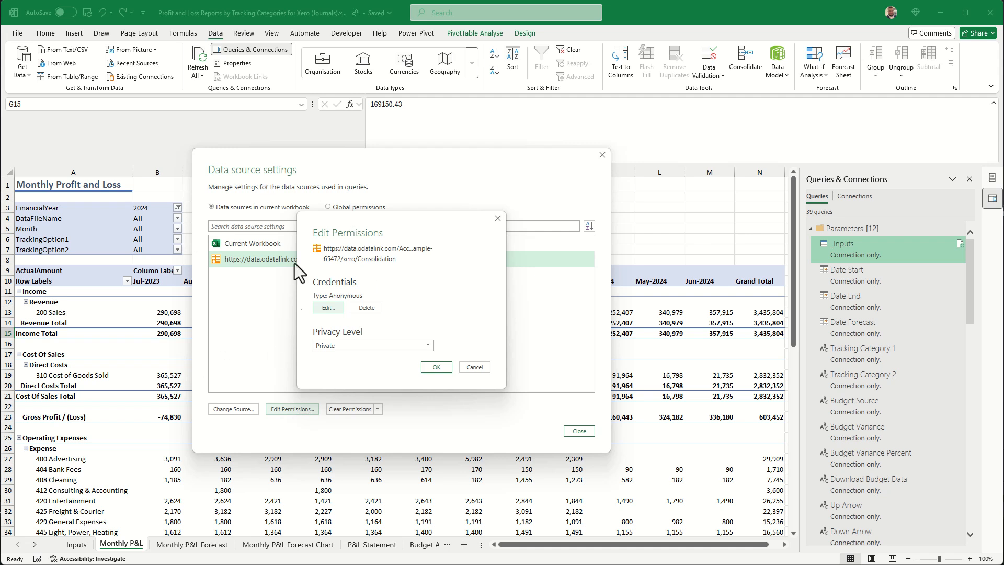
click(331, 345)
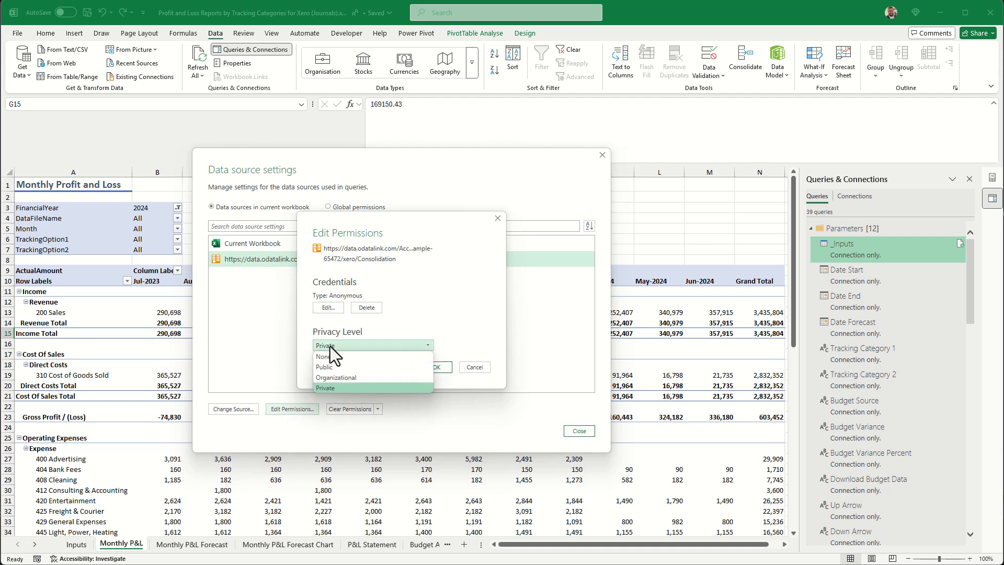
click(337, 378)
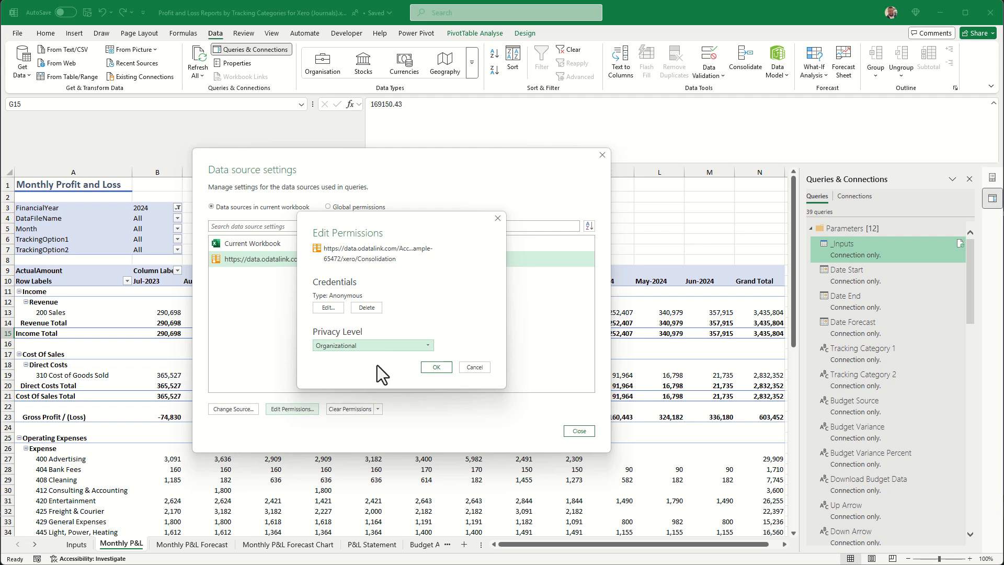
click(436, 367)
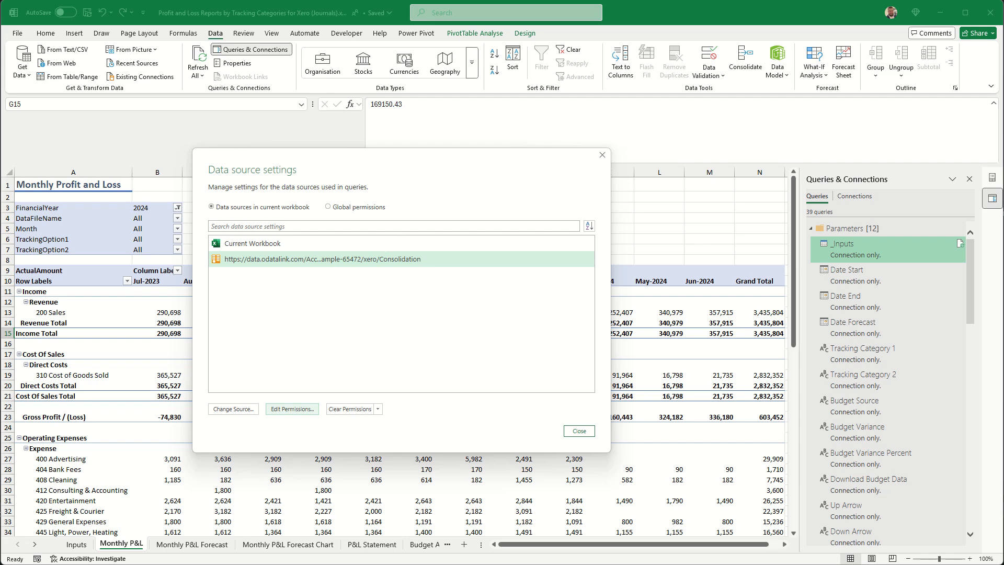
click(578, 431)
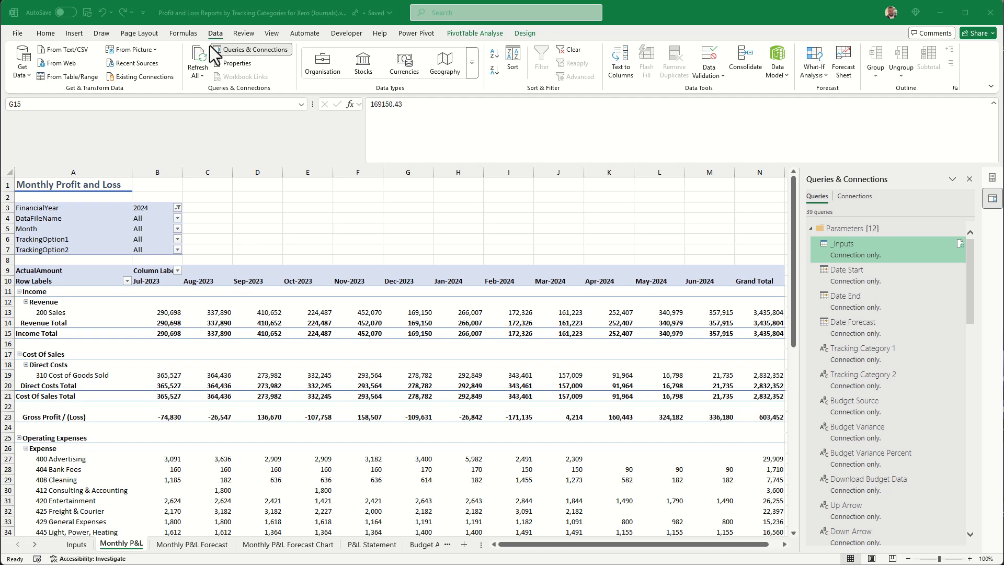
- Launch the Power Query Editor and open the Internal_Budgets query
click(27, 72)
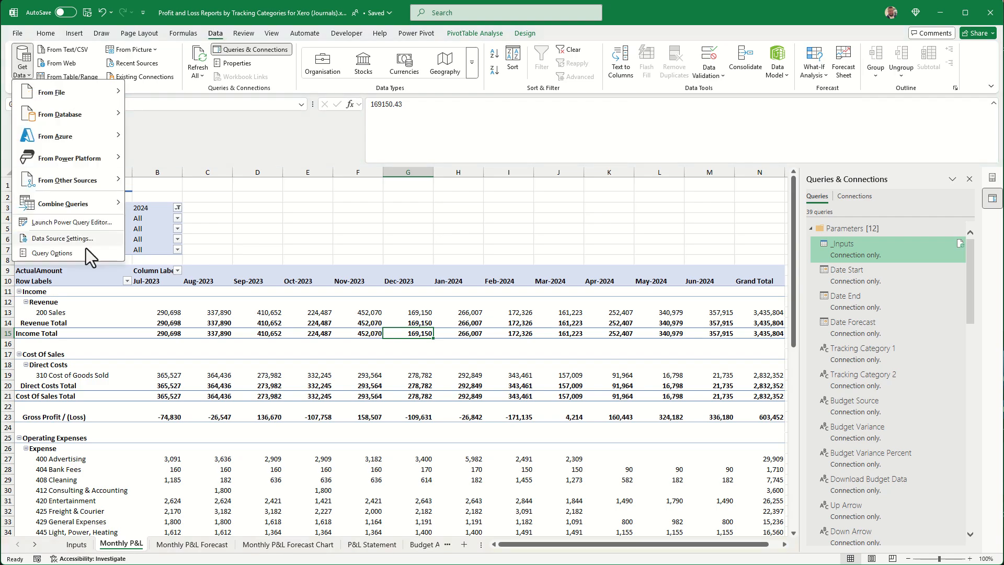
click(83, 225)
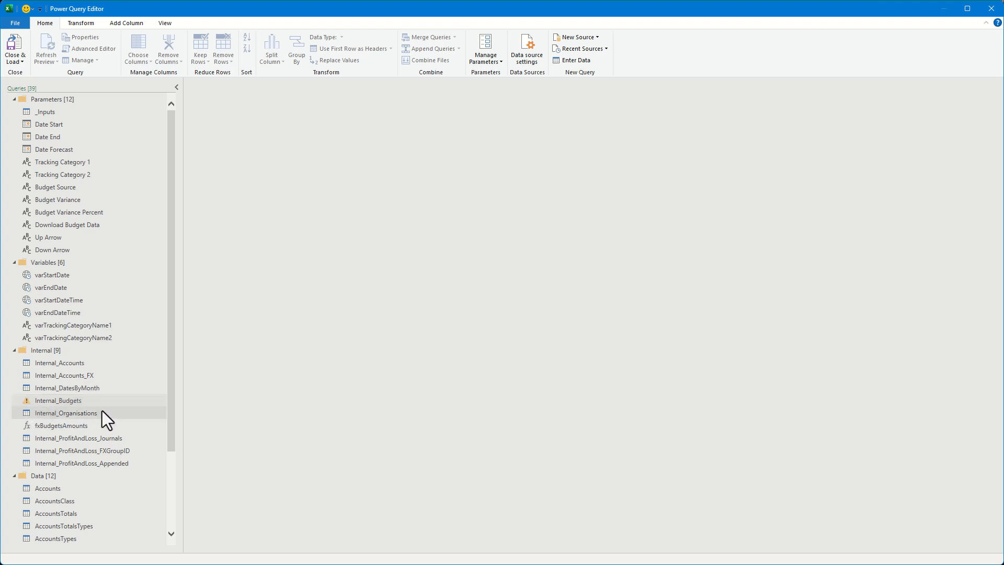
scroll(101, 411, down, 3)
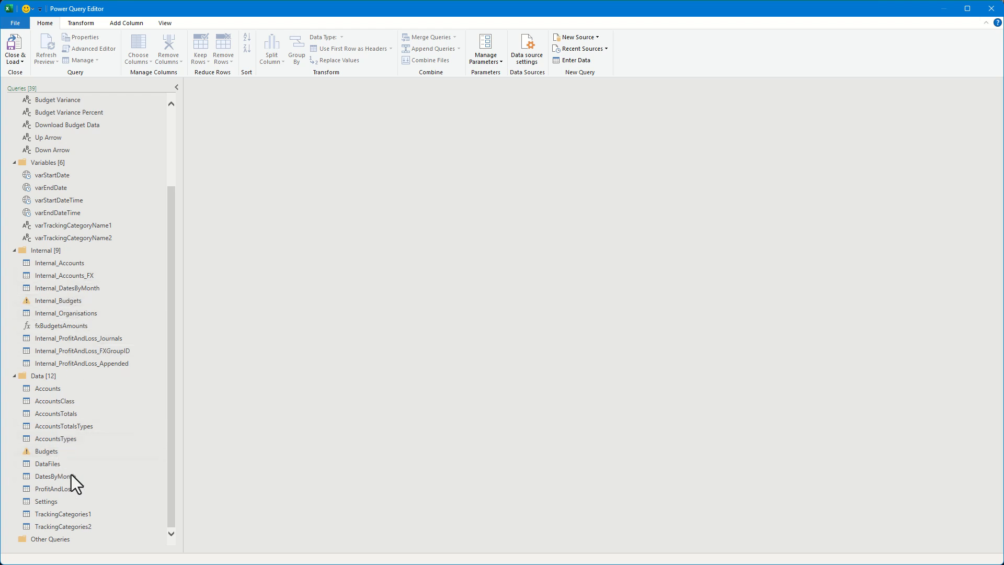
click(80, 305)
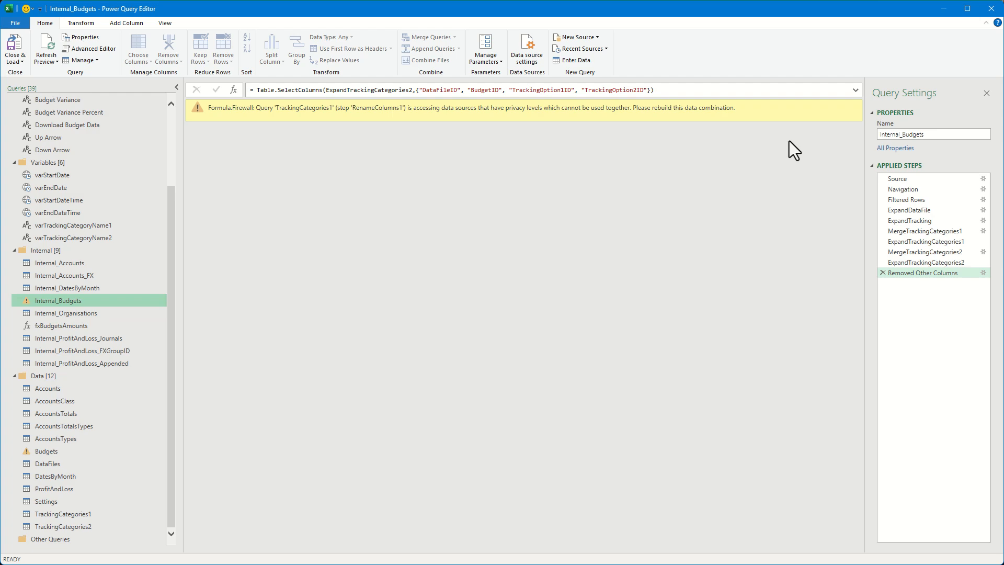
- Examine the Internal_Budgets applied steps from Source through MergeTrackingCategories1, and the TrackingCategories1 query that it merges
click(919, 178)
click(921, 188)
click(923, 199)
click(927, 209)
click(926, 220)
click(929, 230)
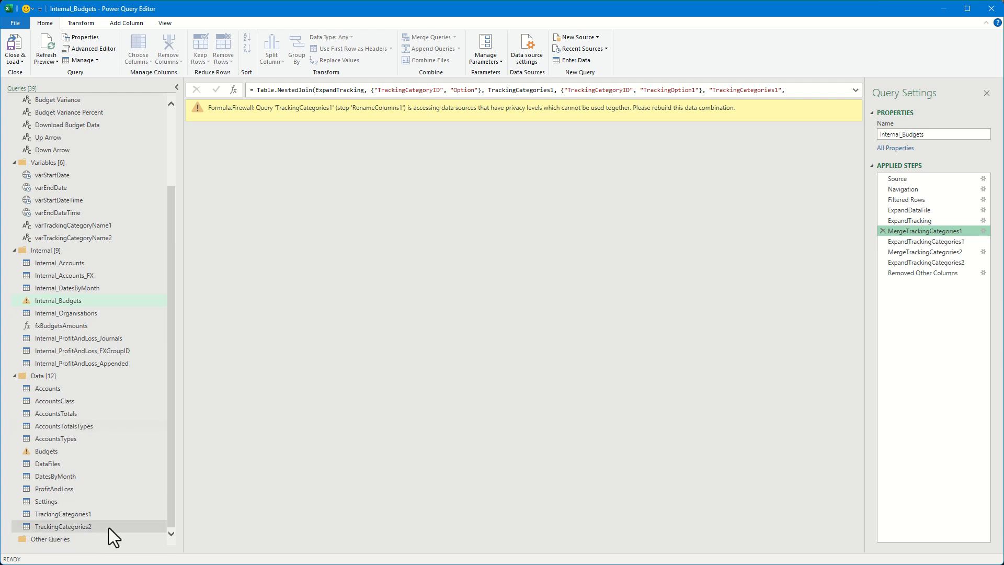
click(86, 515)
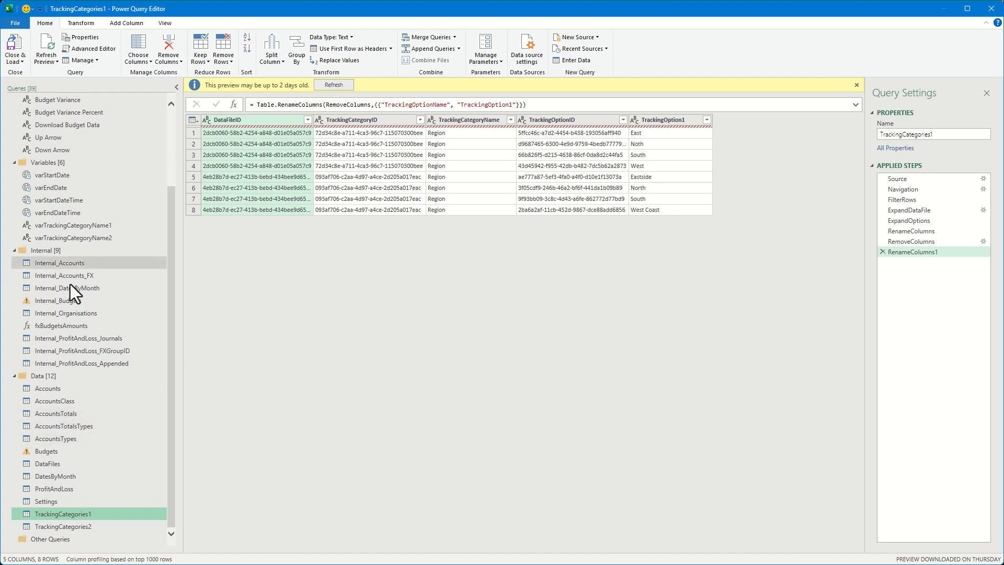
- Return to Internal_Budgets and check its applied steps again from Source up to MergeTrackingCategories1 for the privacy firewall error
click(56, 302)
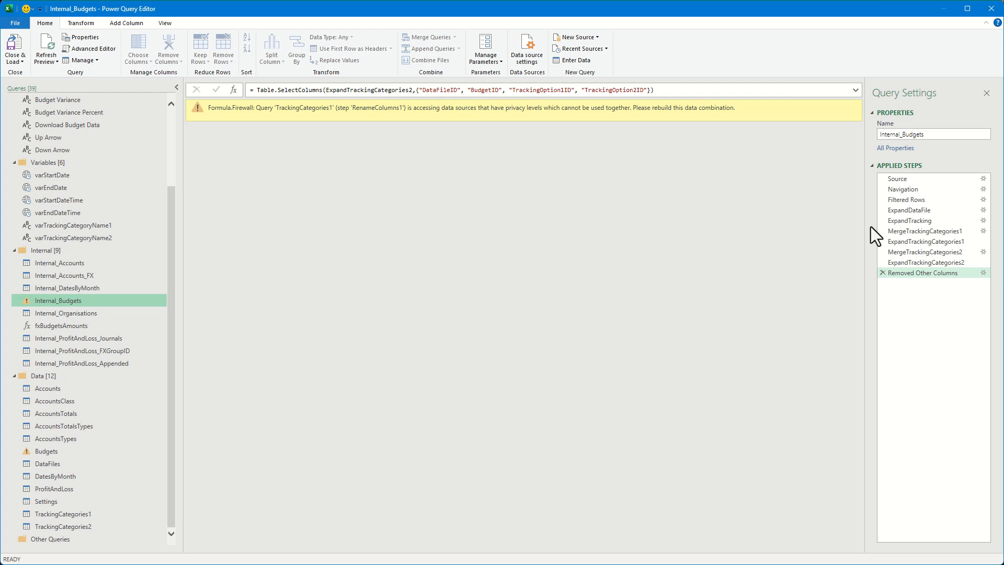
click(919, 180)
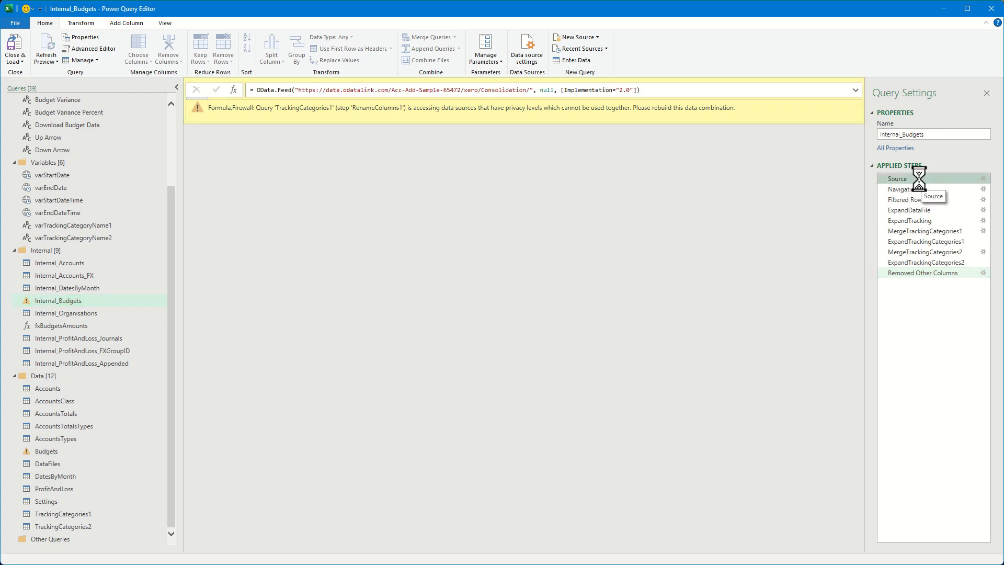
click(916, 191)
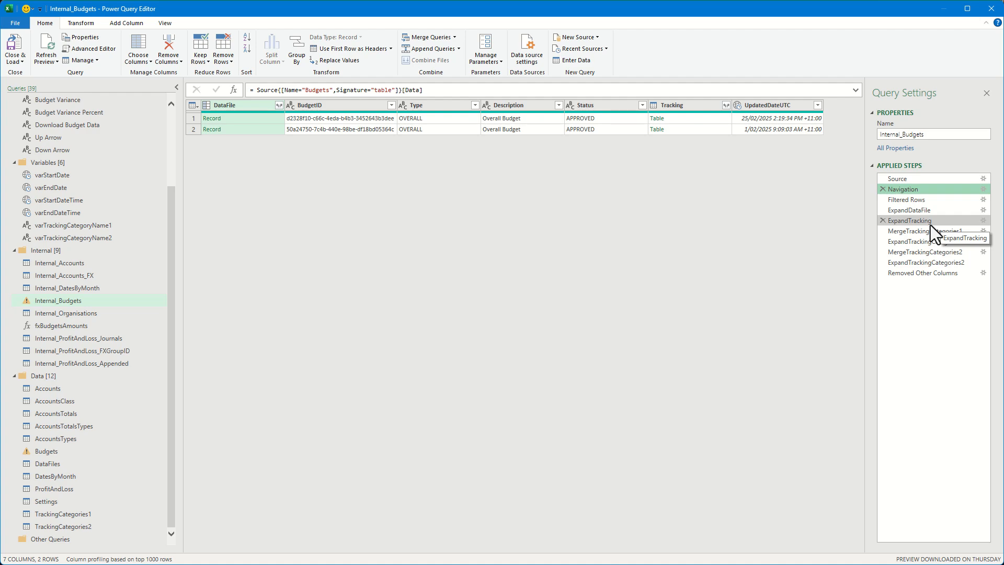
click(920, 179)
click(914, 190)
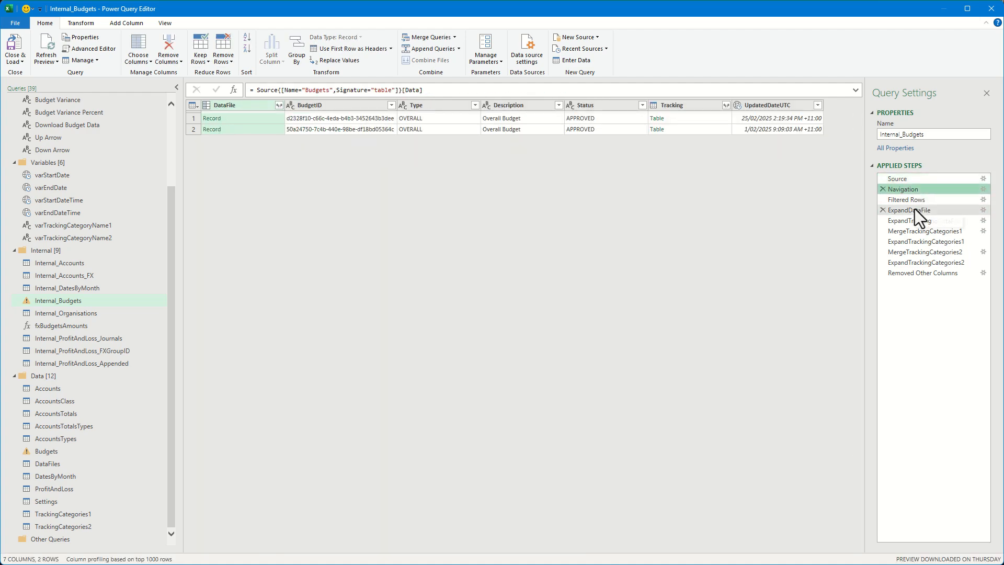
click(914, 209)
click(918, 221)
click(920, 231)
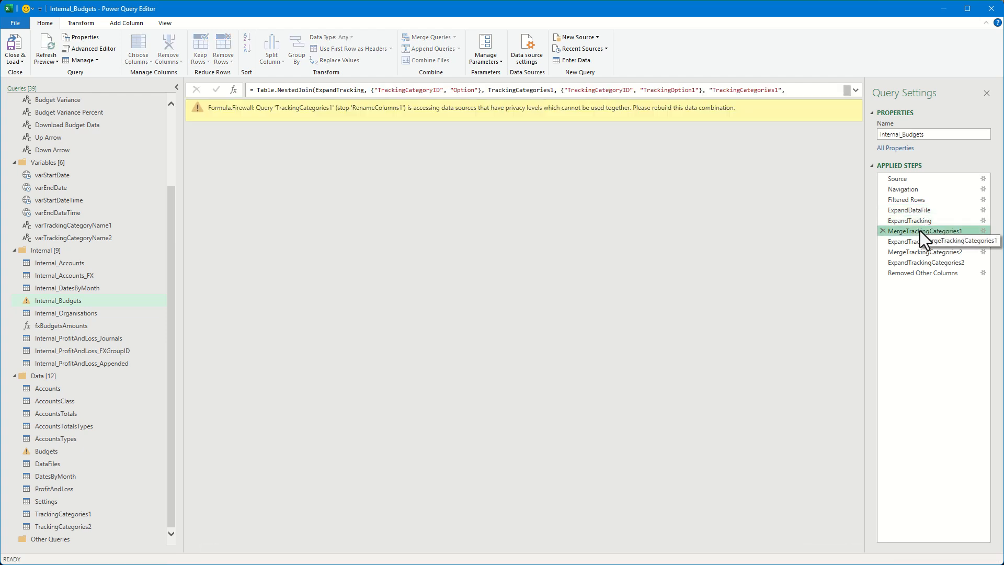